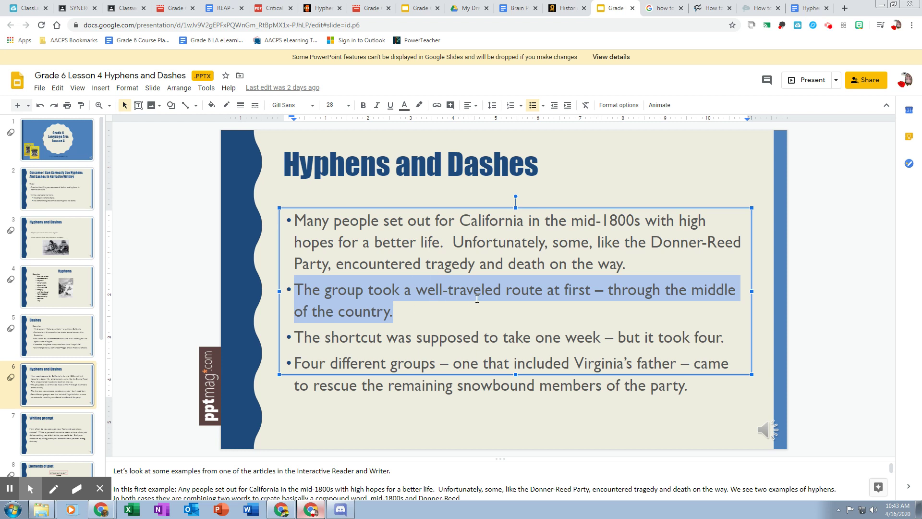
Copy the bullet sentence about the well-traveled route through the middle of the country.
{"action": "left_click", "coordinate": [394, 312]}
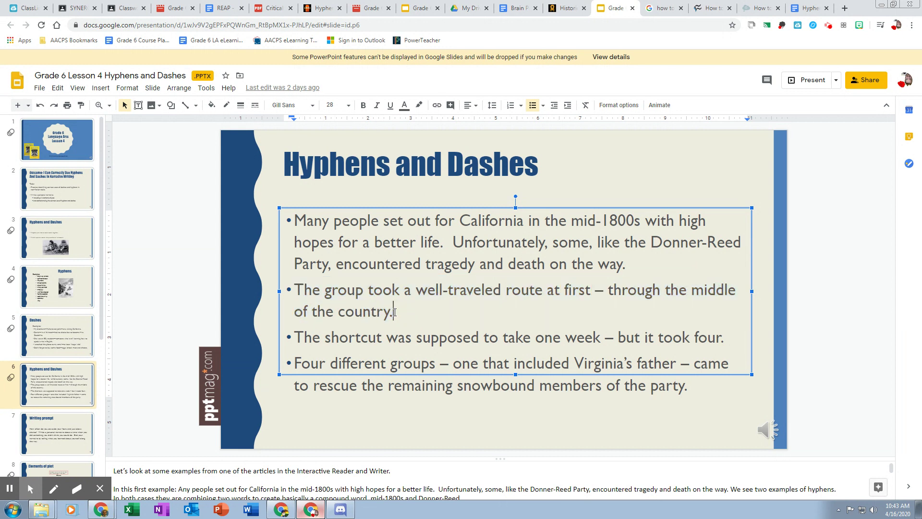
{"action": "left_click_drag", "start_coordinate": [394, 312], "coordinate": [298, 290]}
{"action": "right_click", "coordinate": [297, 290]}
{"action": "left_click", "coordinate": [336, 264]}
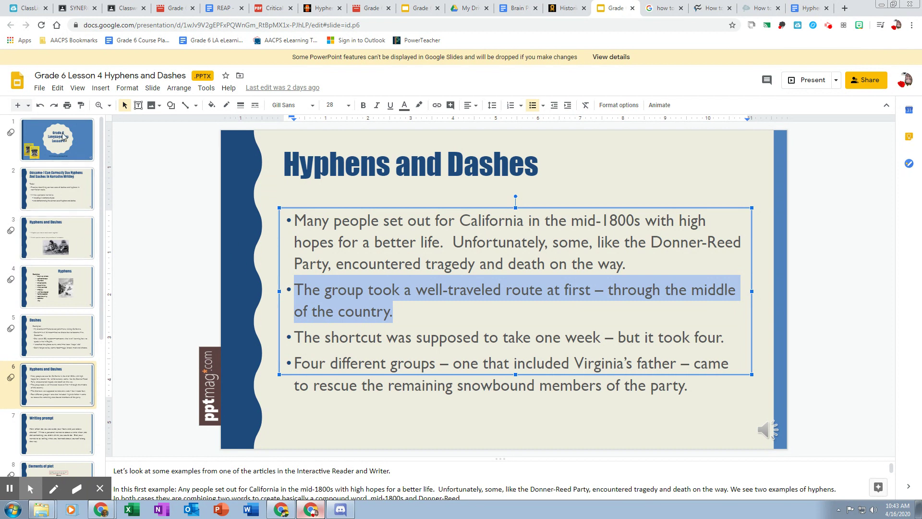
{"action": "left_click", "coordinate": [807, 8]}
Paste the route sentence into the empty document as plain text.
{"action": "left_click", "coordinate": [353, 175]}
{"action": "right_click", "coordinate": [352, 175]}
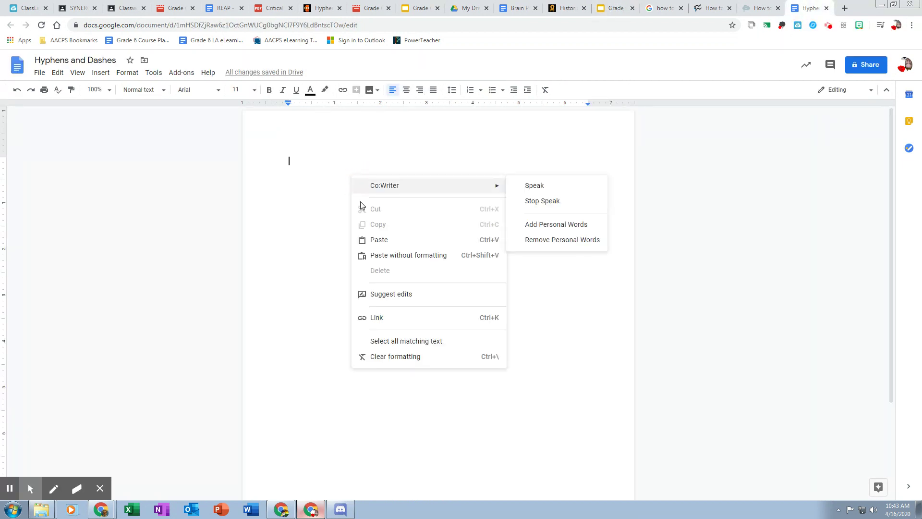
{"action": "left_click", "coordinate": [377, 241]}
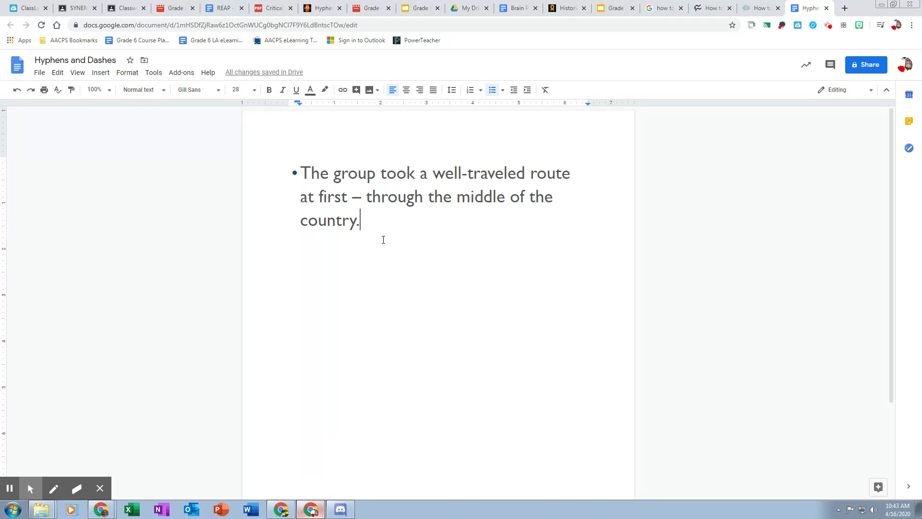
{"action": "key", "text": "ctrl+z"}
{"action": "key", "text": "ctrl+shift+v"}
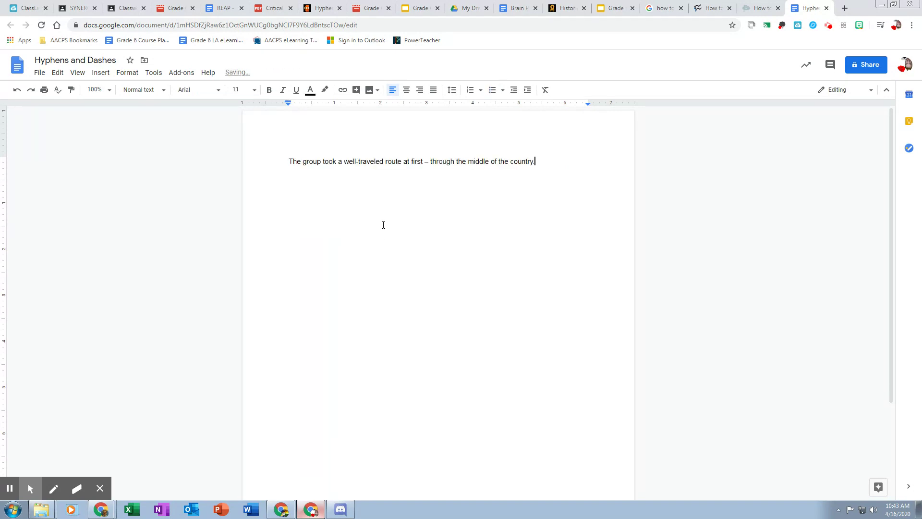
Retype the sentence on a new line with -- as the dash, then view dash search results.
{"action": "key", "text": "Return"}
{"action": "key", "text": "Return"}
{"action": "type", "text": "The group took a well-traveled route at first --"}
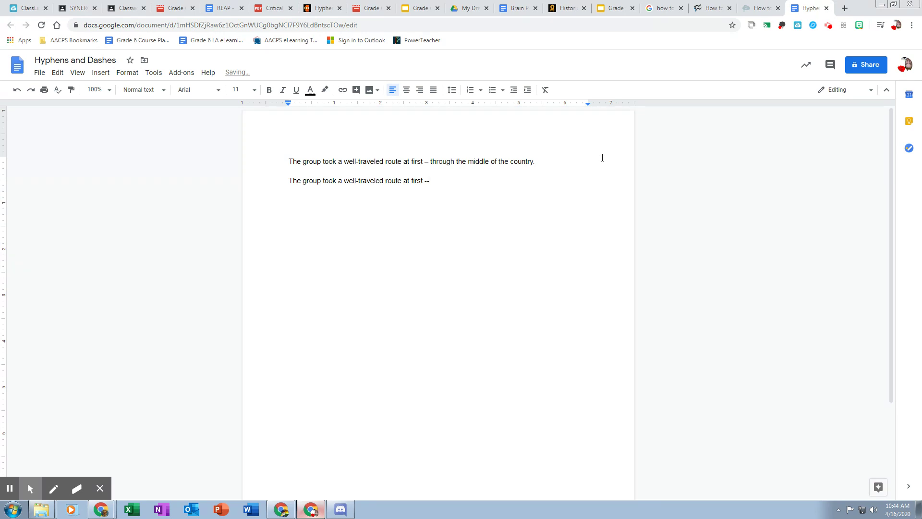
{"action": "type", "text": "gh the middle of the country."}
{"action": "double_click", "coordinate": [427, 161]}
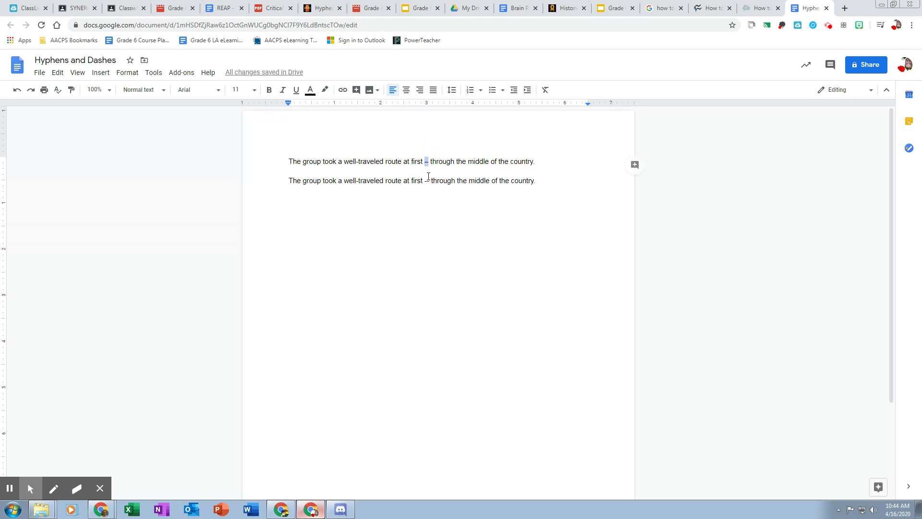
{"action": "left_click", "coordinate": [661, 14]}
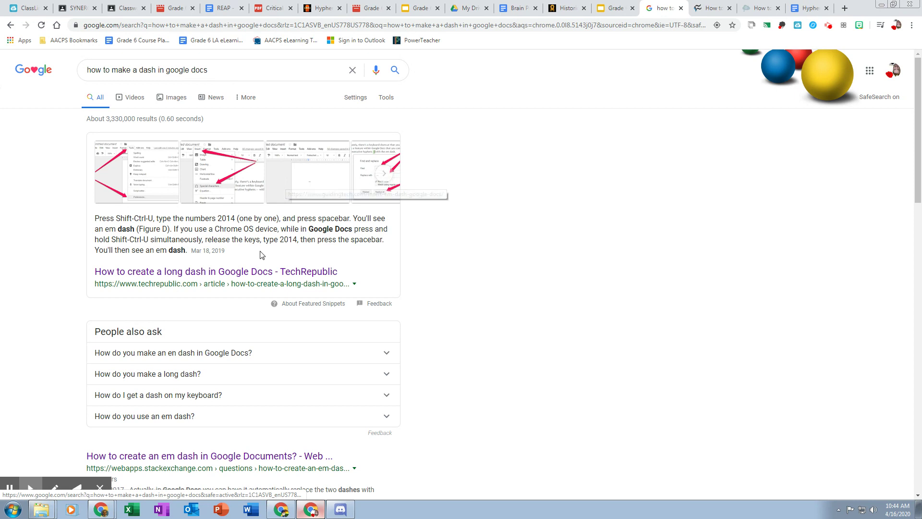
Find the TechRepublic article's em dash example and compare it with the document's double hyphen.
{"action": "left_click", "coordinate": [701, 11]}
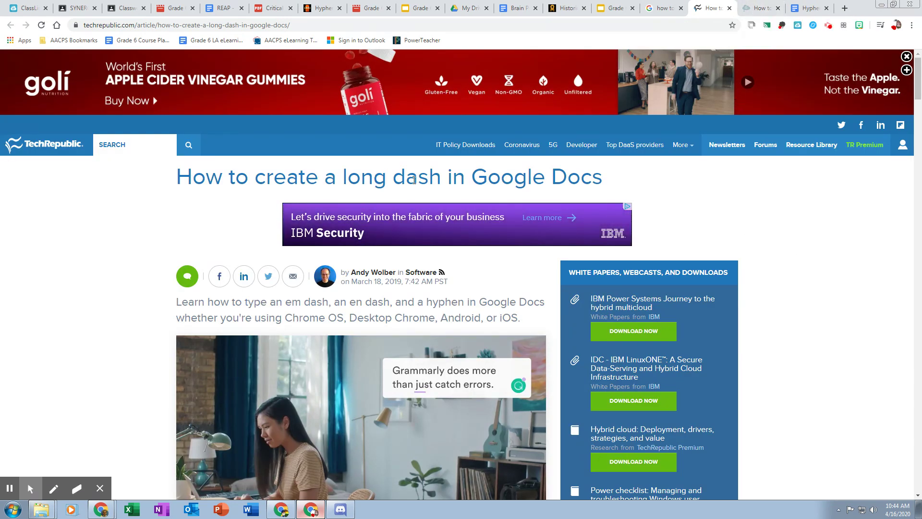
{"action": "scroll", "coordinate": [881, 273], "scroll_direction": "down", "scroll_amount": 7}
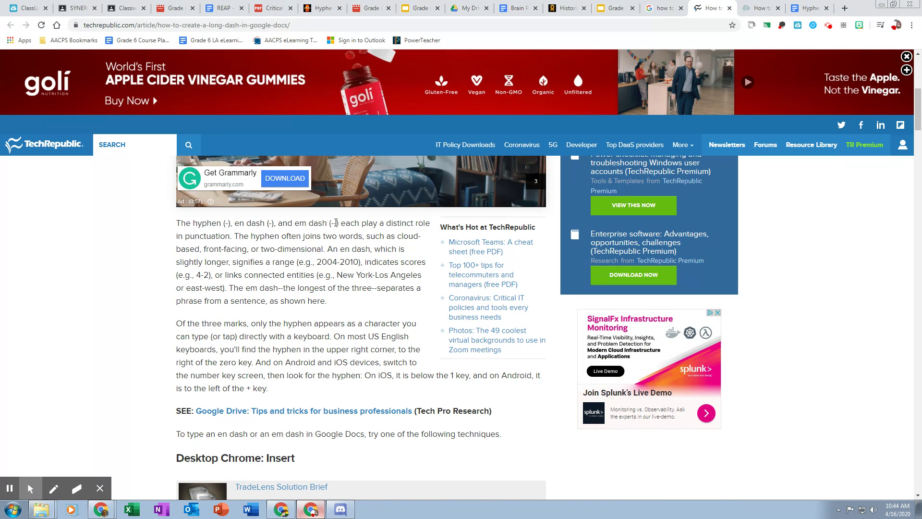
{"action": "left_click_drag", "start_coordinate": [330, 223], "coordinate": [339, 223]}
{"action": "left_click", "coordinate": [518, 8]}
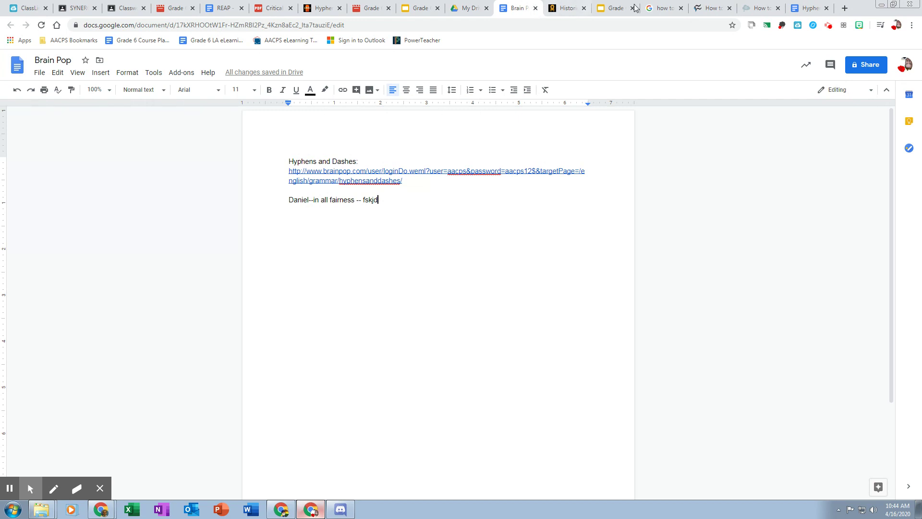
{"action": "left_click", "coordinate": [807, 9]}
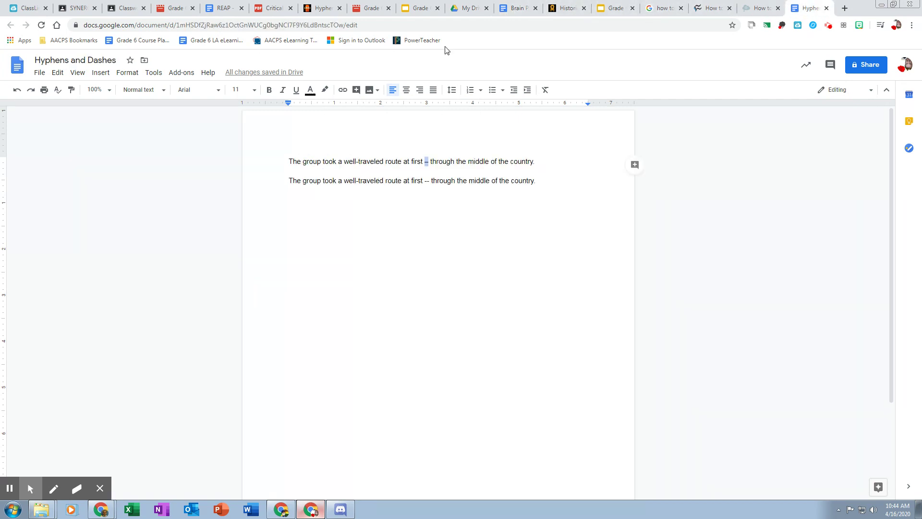
{"action": "double_click", "coordinate": [427, 181]}
Scroll through the TechRepublic long-dash article to review its Insert | Special Characters method.
{"action": "left_click", "coordinate": [713, 10]}
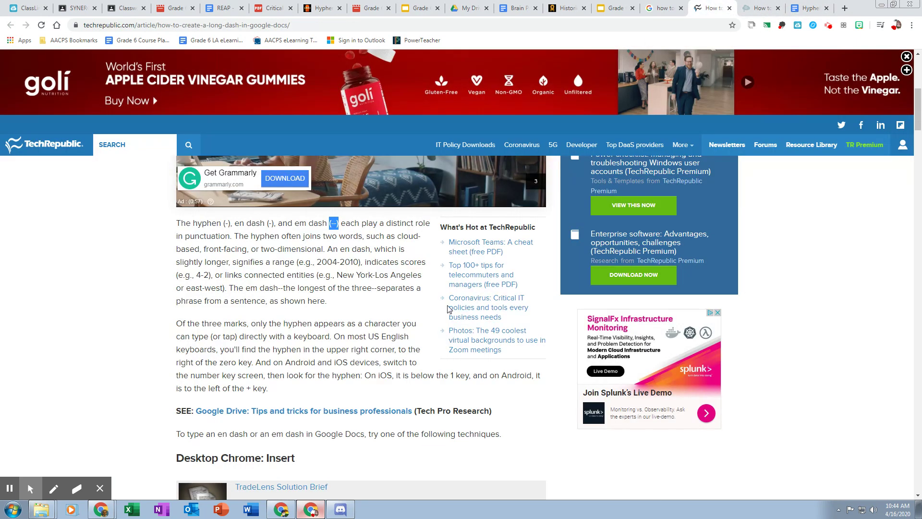
{"action": "scroll", "coordinate": [344, 348], "scroll_direction": "down", "scroll_amount": 5}
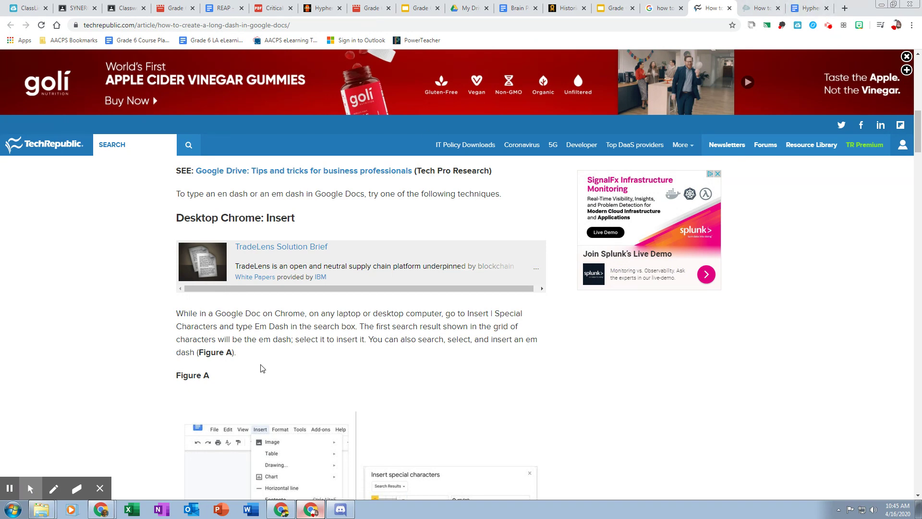
{"action": "scroll", "coordinate": [262, 368], "scroll_direction": "up", "scroll_amount": 7}
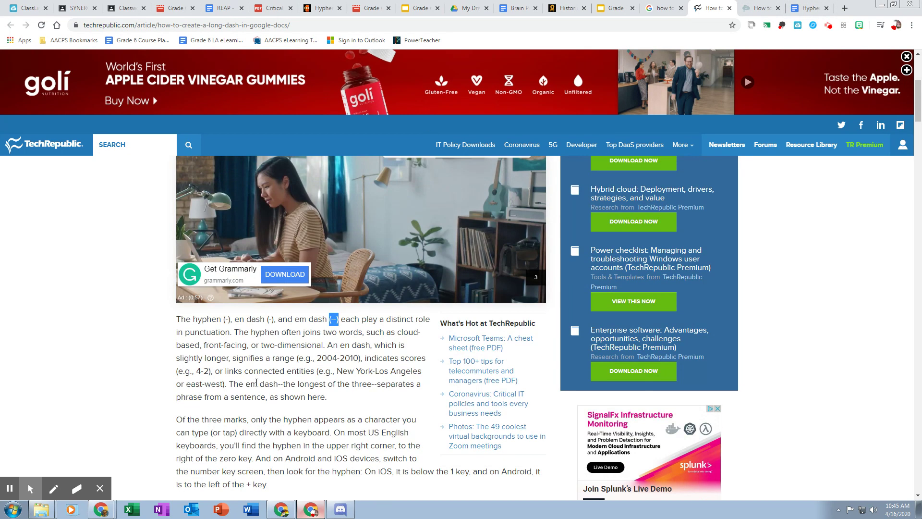
{"action": "scroll", "coordinate": [256, 383], "scroll_direction": "down", "scroll_amount": 3}
{"action": "scroll", "coordinate": [284, 406], "scroll_direction": "down", "scroll_amount": 9}
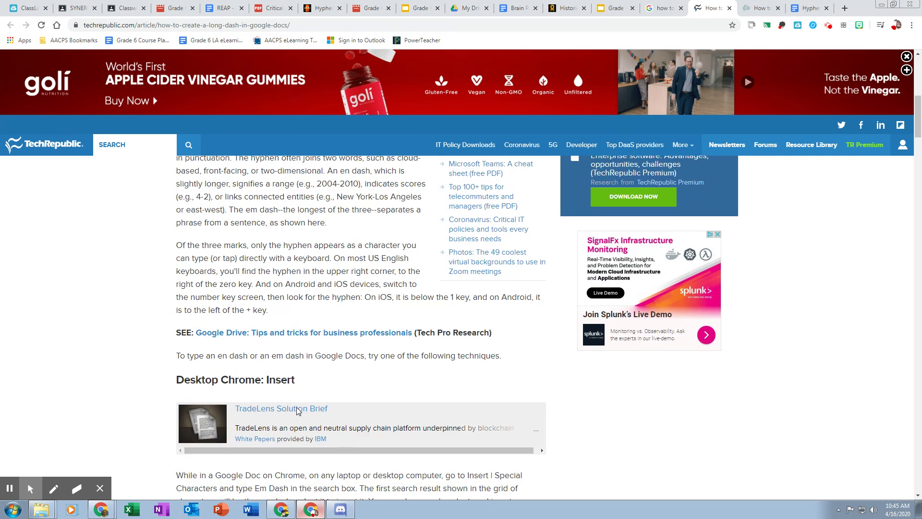
{"action": "scroll", "coordinate": [287, 397], "scroll_direction": "down", "scroll_amount": 4}
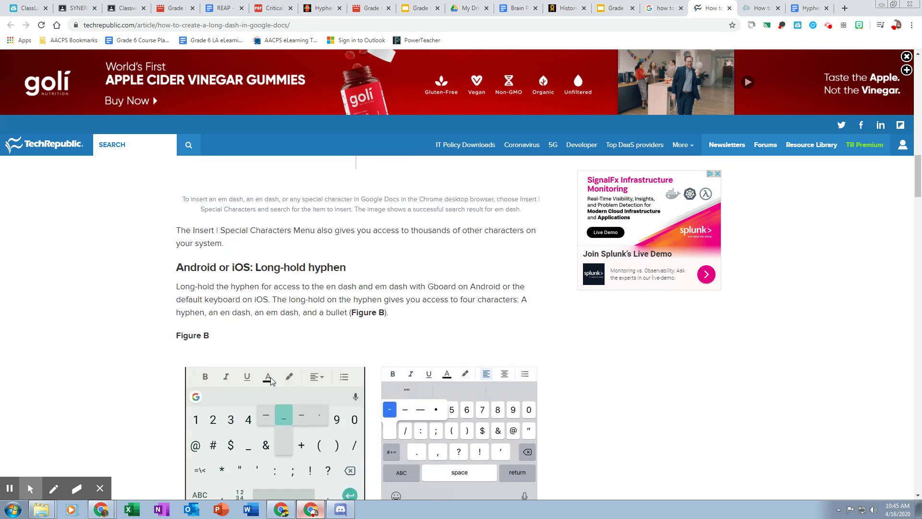
{"action": "scroll", "coordinate": [280, 336], "scroll_direction": "down", "scroll_amount": 5}
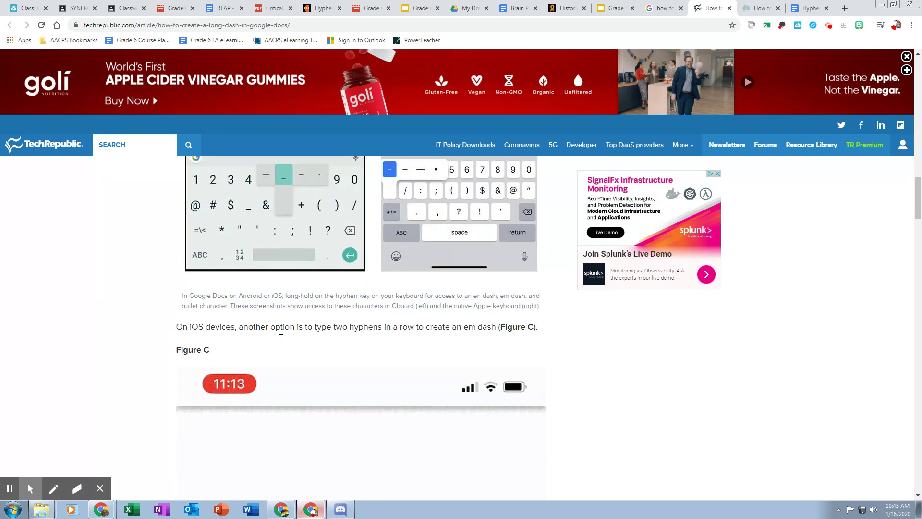
{"action": "scroll", "coordinate": [301, 365], "scroll_direction": "up", "scroll_amount": 2}
{"action": "scroll", "coordinate": [308, 353], "scroll_direction": "up", "scroll_amount": 2}
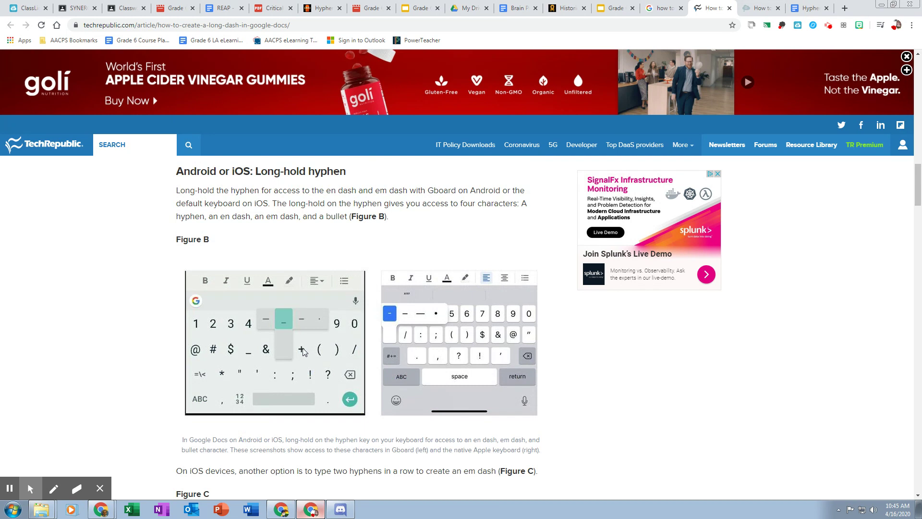
{"action": "scroll", "coordinate": [302, 353], "scroll_direction": "down", "scroll_amount": 15}
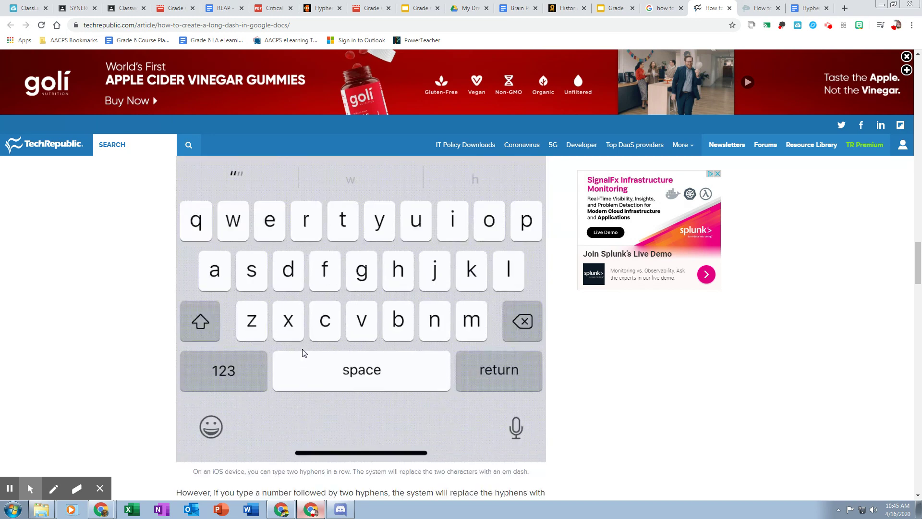
{"action": "scroll", "coordinate": [325, 415], "scroll_direction": "down", "scroll_amount": 3}
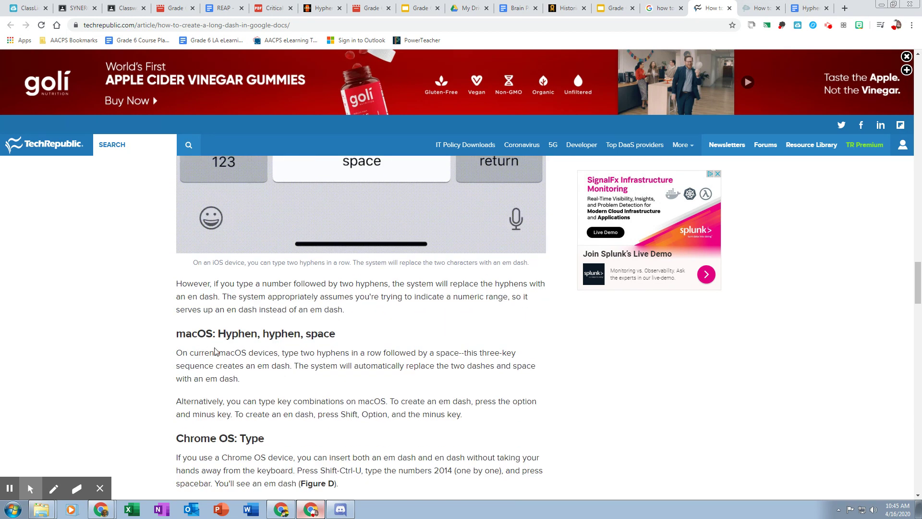
{"action": "scroll", "coordinate": [273, 411], "scroll_direction": "down", "scroll_amount": 1}
{"action": "scroll", "coordinate": [272, 411], "scroll_direction": "down", "scroll_amount": 2}
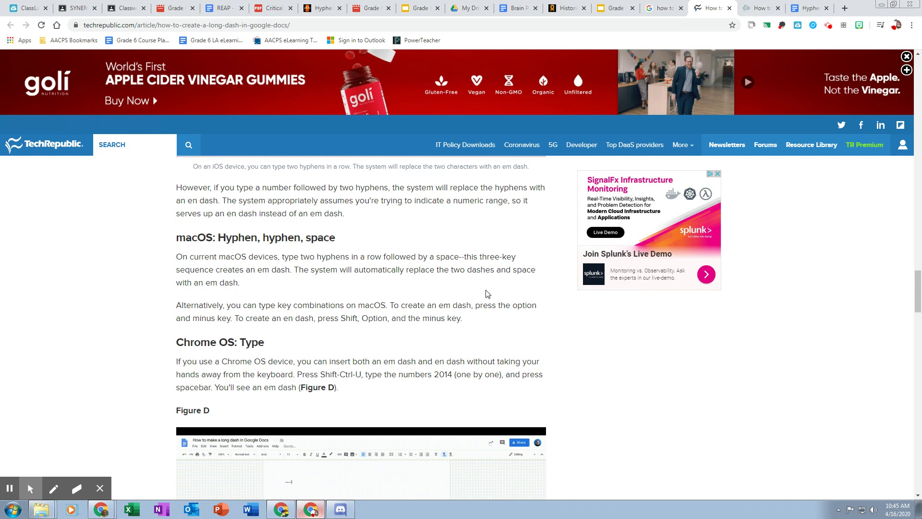
{"action": "scroll", "coordinate": [486, 295], "scroll_direction": "up", "scroll_amount": 1}
{"action": "scroll", "coordinate": [447, 342], "scroll_direction": "up", "scroll_amount": 20}
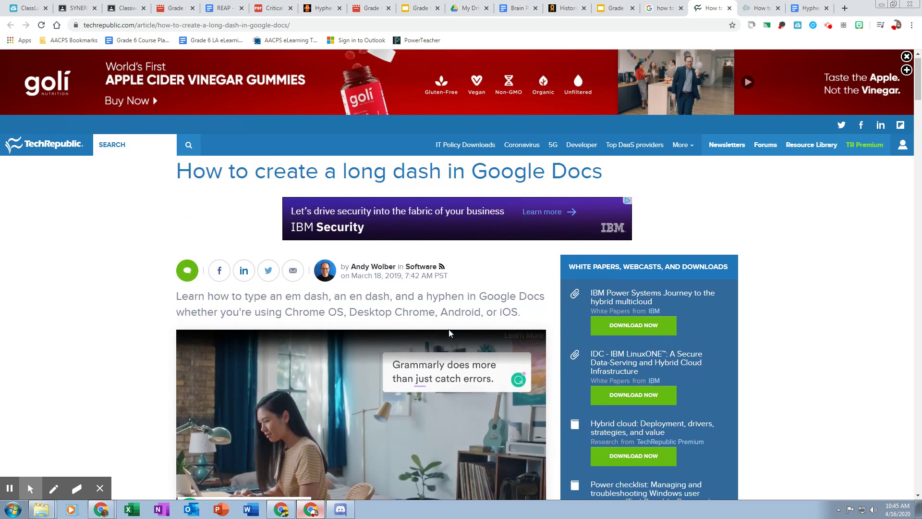
Check the dash search results, then read the Stack Exchange answer on automatic em dash replacement.
{"action": "left_click", "coordinate": [664, 8]}
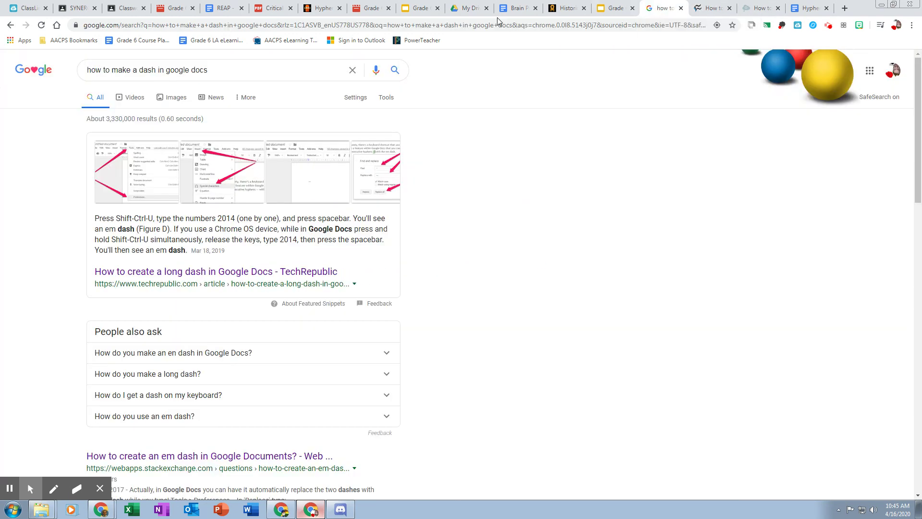
{"action": "left_click", "coordinate": [220, 69]}
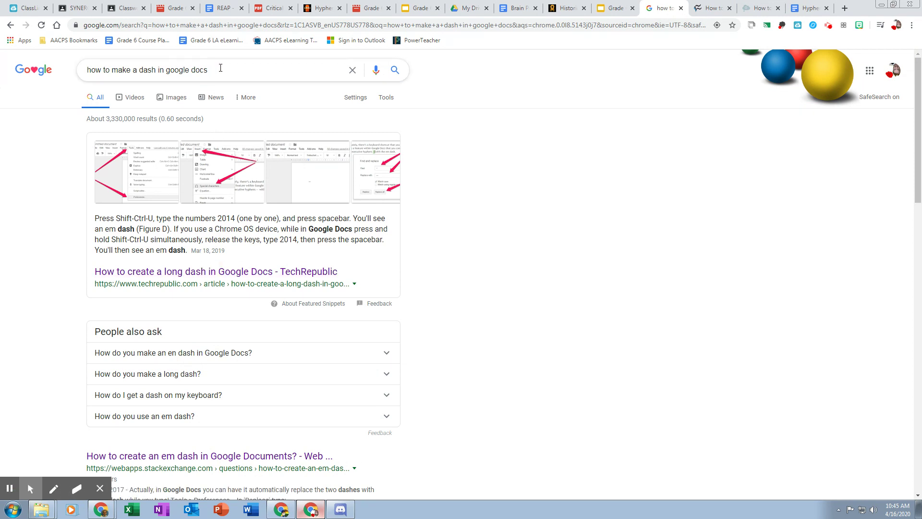
{"action": "left_click", "coordinate": [552, 76]}
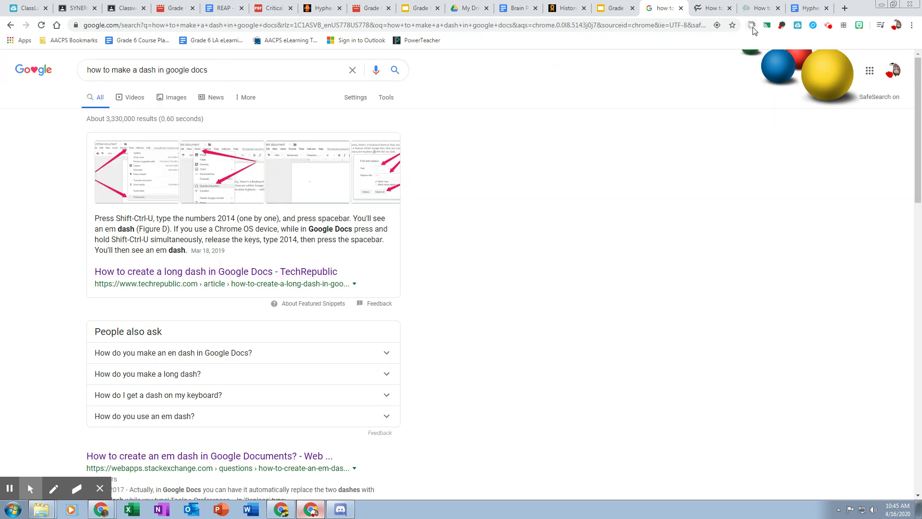
{"action": "left_click", "coordinate": [763, 6]}
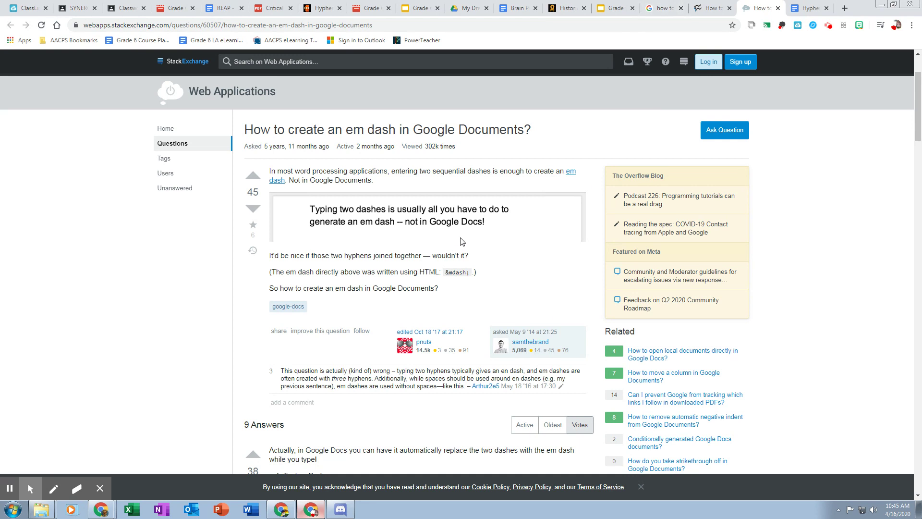
{"action": "scroll", "coordinate": [335, 184], "scroll_direction": "down", "scroll_amount": 9}
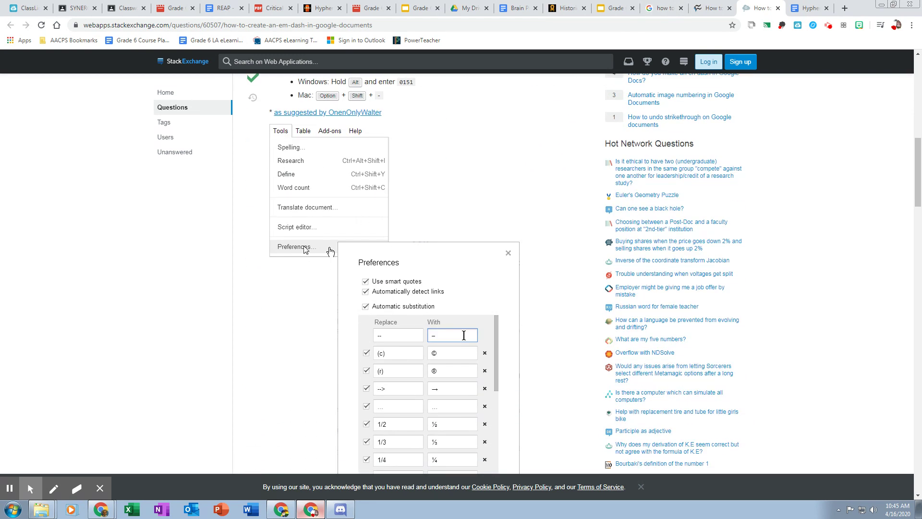
{"action": "left_click", "coordinate": [801, 9]}
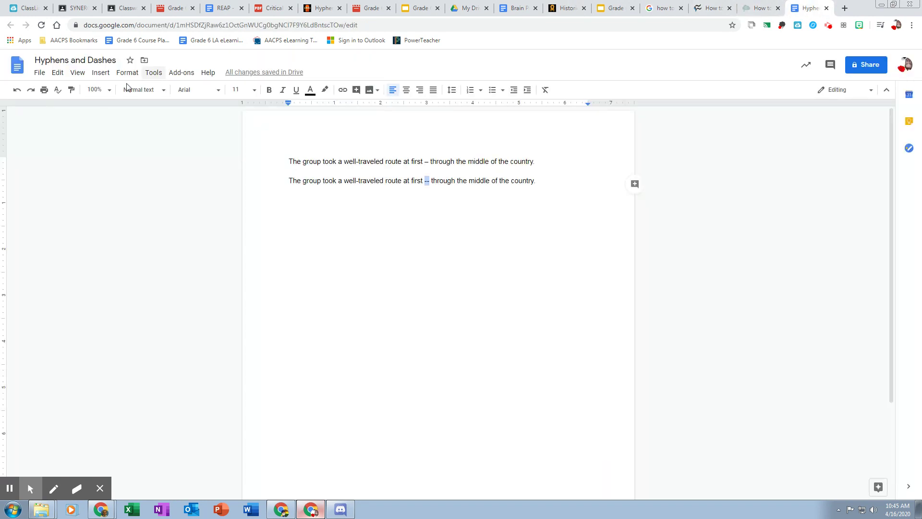
Enter -- as a new Replace entry in Tools > Preferences > Substitutions.
{"action": "left_click", "coordinate": [153, 73]}
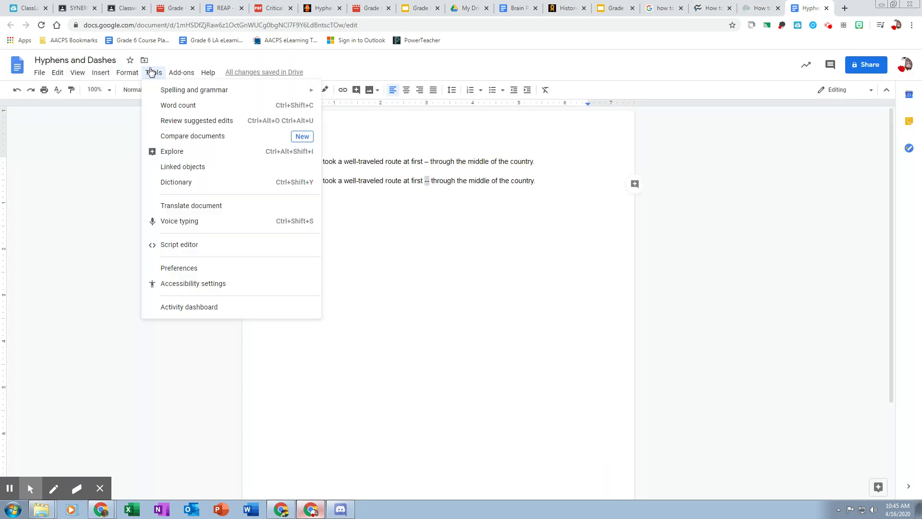
{"action": "left_click", "coordinate": [179, 268]}
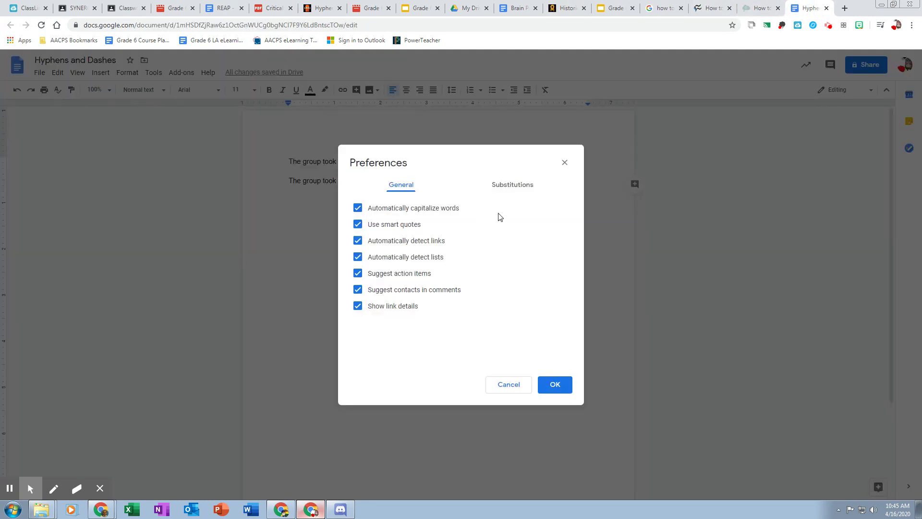
{"action": "left_click", "coordinate": [509, 186]}
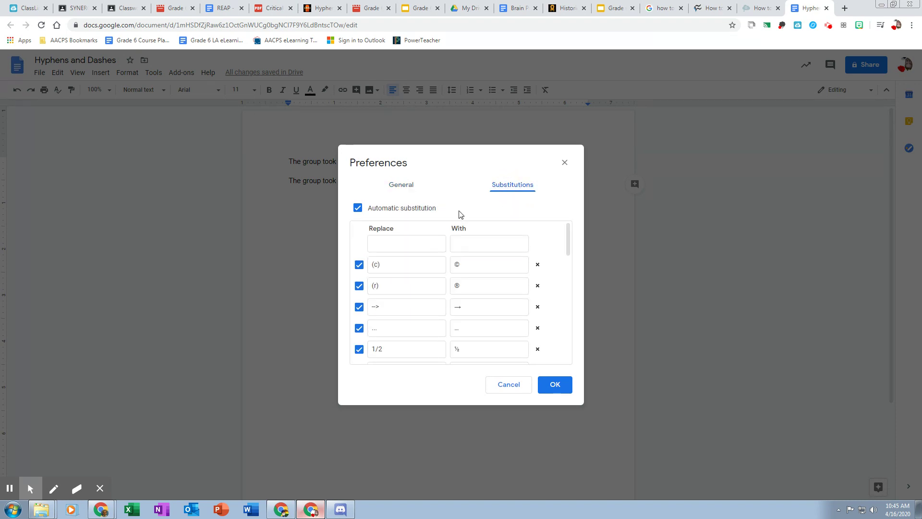
{"action": "left_click", "coordinate": [394, 248]}
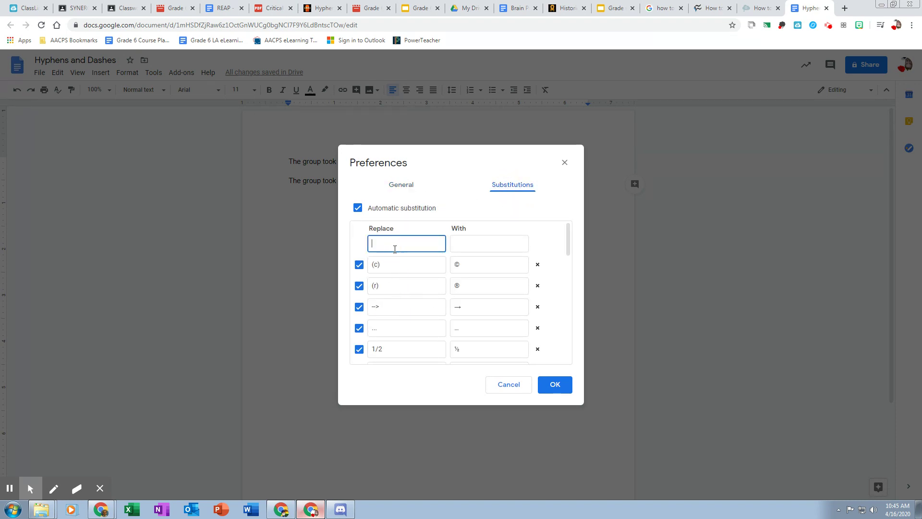
{"action": "type", "text": "--"}
{"action": "left_click", "coordinate": [463, 244]}
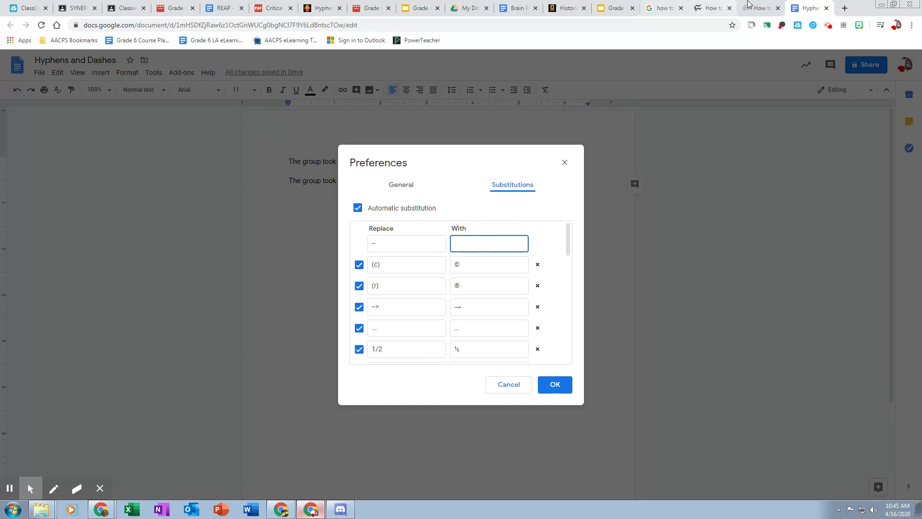
Review the Stack Exchange answer's steps for entering the em dash as the replacement character.
{"action": "left_click", "coordinate": [762, 6]}
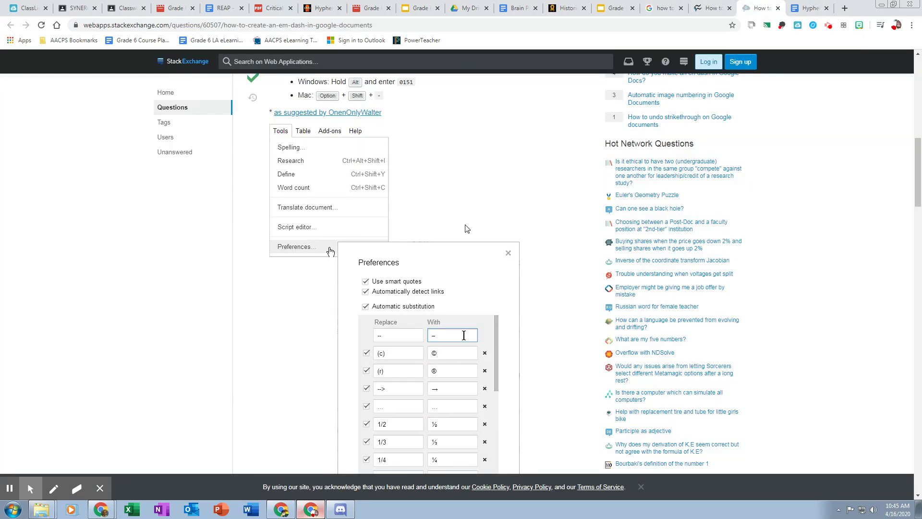
{"action": "scroll", "coordinate": [463, 228], "scroll_direction": "up", "scroll_amount": 3}
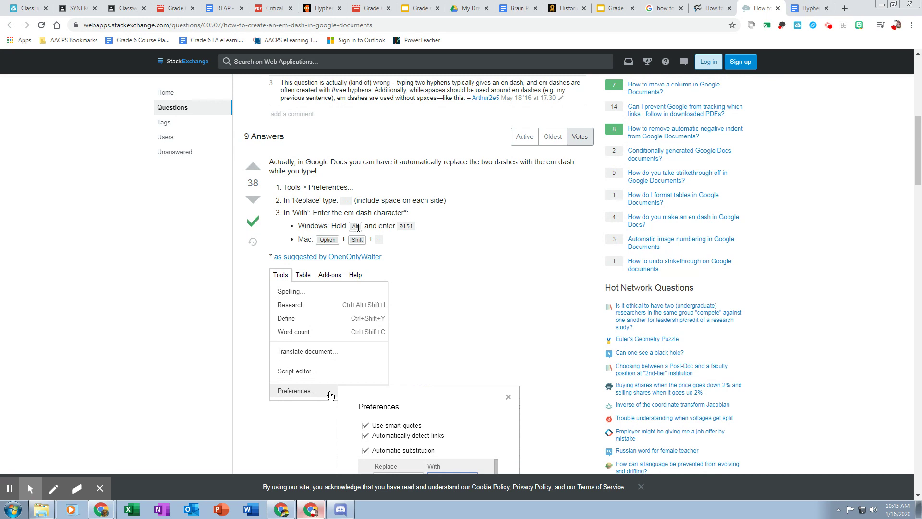
{"action": "left_click", "coordinate": [795, 10]}
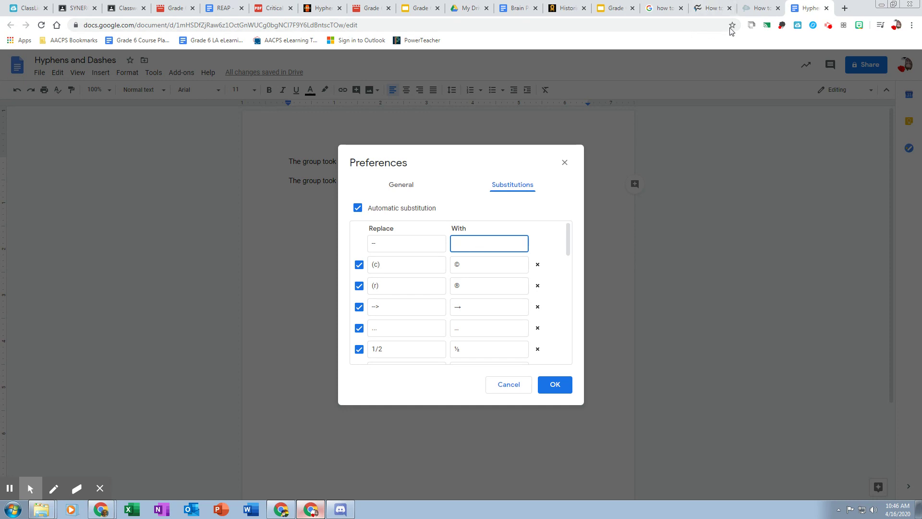
{"action": "left_click", "coordinate": [754, 9]}
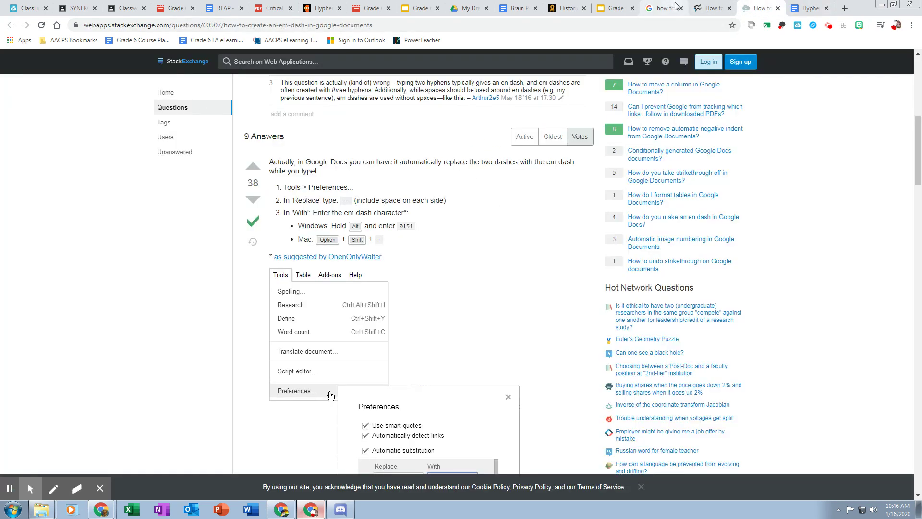
Skim the TechRepublic article's macOS and Chrome OS tips, then return to the substitution settings.
{"action": "key", "text": "ctrl+shift+Tab"}
{"action": "scroll", "coordinate": [347, 301], "scroll_direction": "down", "scroll_amount": 18}
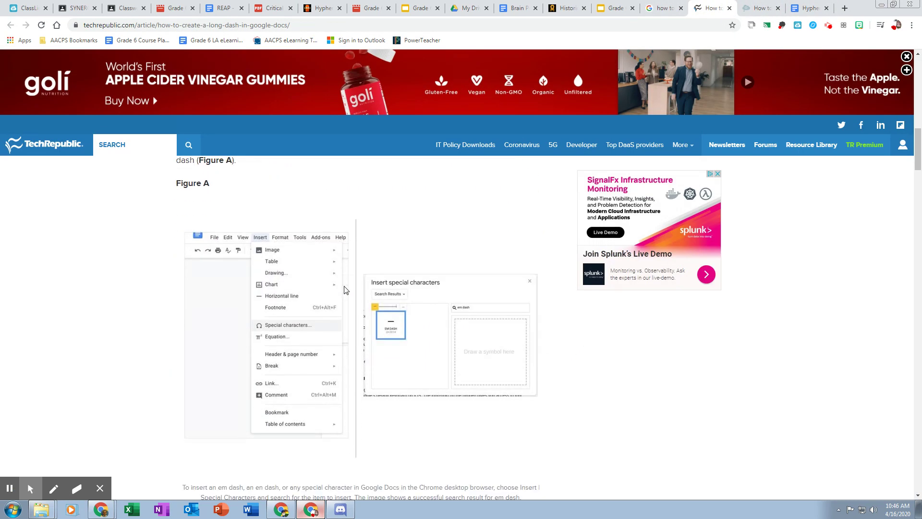
{"action": "scroll", "coordinate": [336, 289], "scroll_direction": "up", "scroll_amount": 4}
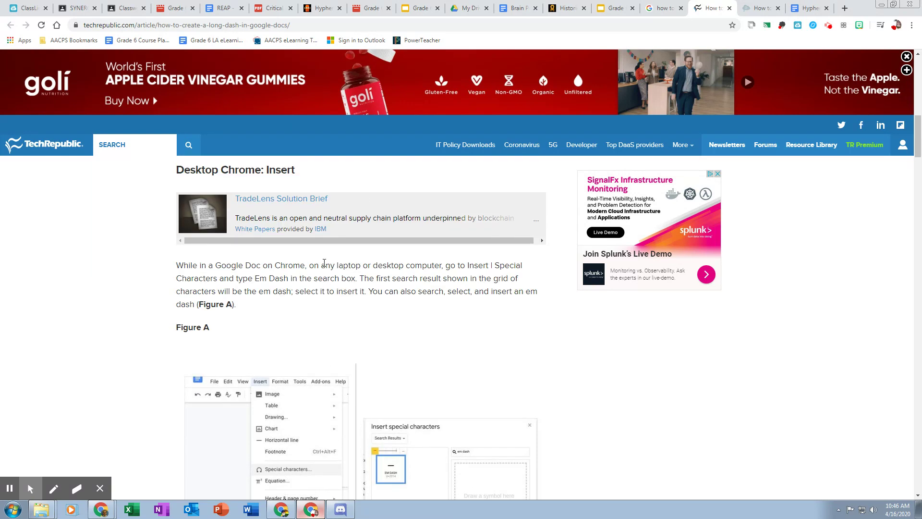
{"action": "scroll", "coordinate": [283, 282], "scroll_direction": "up", "scroll_amount": 2}
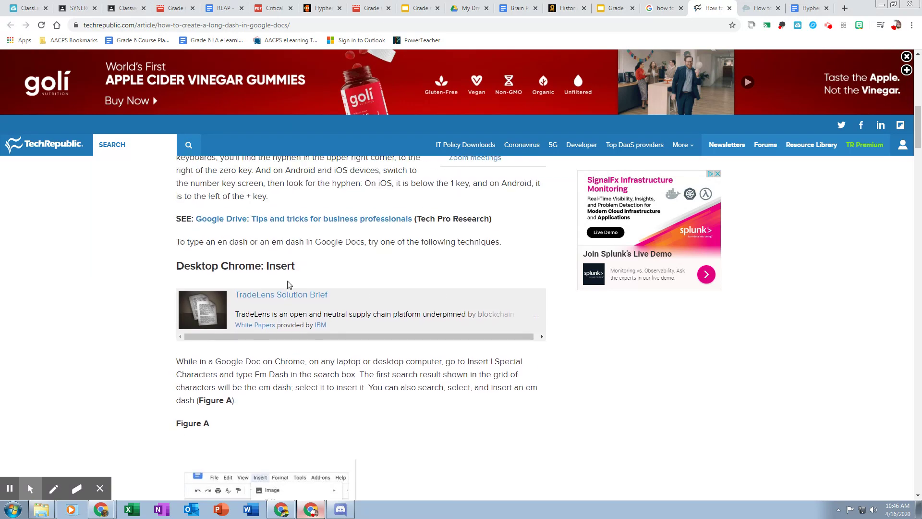
{"action": "scroll", "coordinate": [290, 283], "scroll_direction": "down", "scroll_amount": 15}
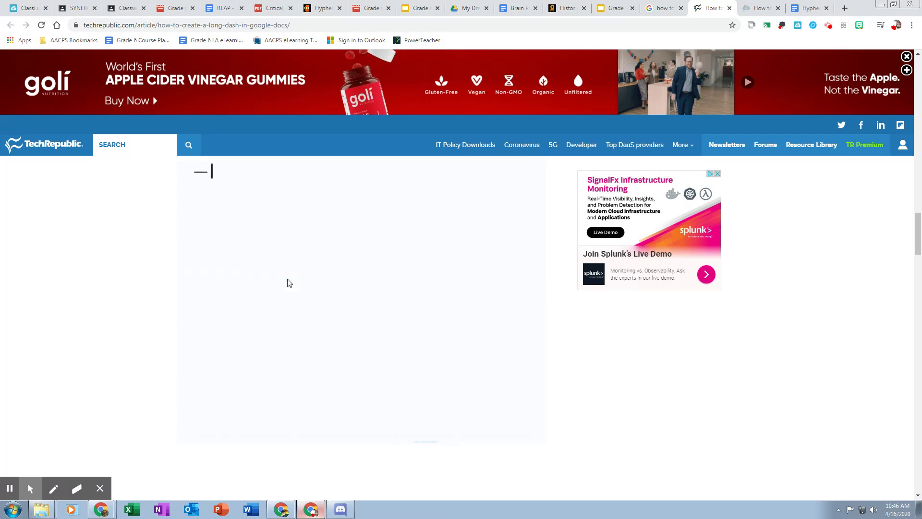
{"action": "scroll", "coordinate": [287, 280], "scroll_direction": "down", "scroll_amount": 10}
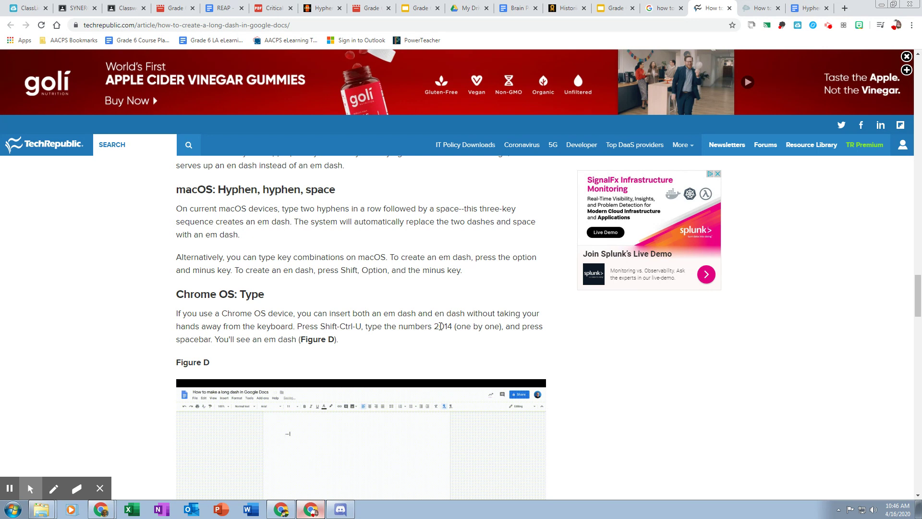
{"action": "left_click", "coordinate": [800, 9]}
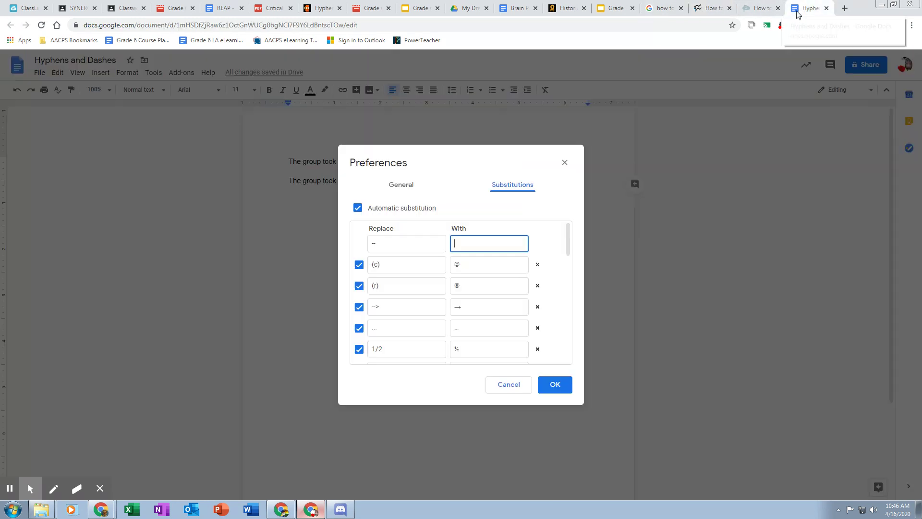
Type 201 in the -- entry's replacement field, then consult the Stack Exchange Alt 0151 steps.
{"action": "left_click", "coordinate": [477, 244]}
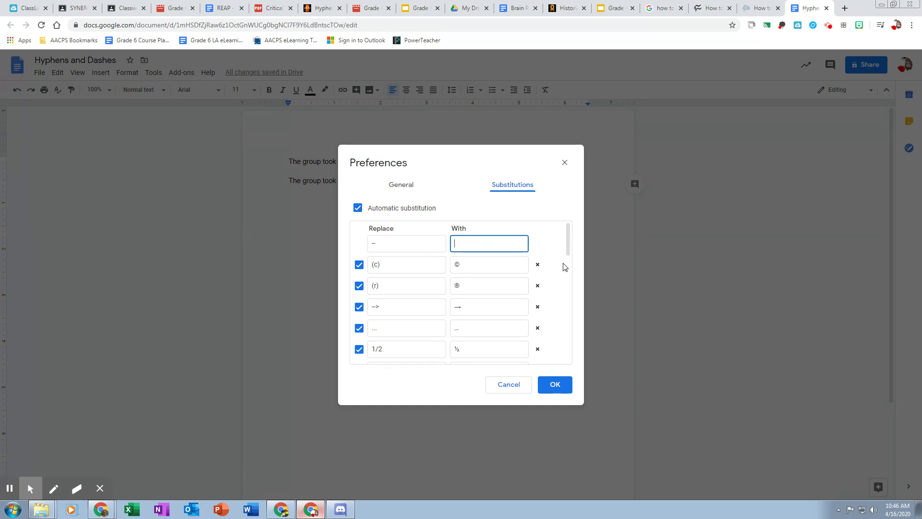
{"action": "type", "text": "201"}
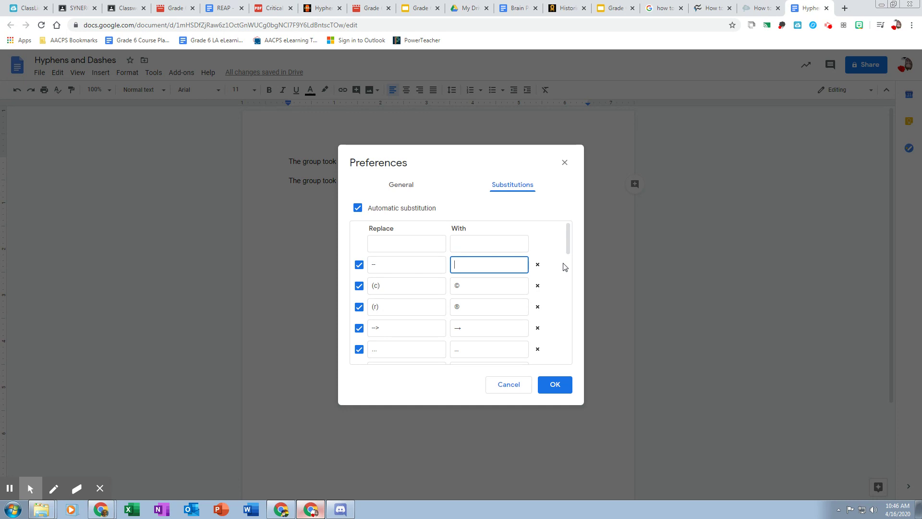
{"action": "left_click", "coordinate": [504, 270]}
{"action": "left_click", "coordinate": [751, 10]}
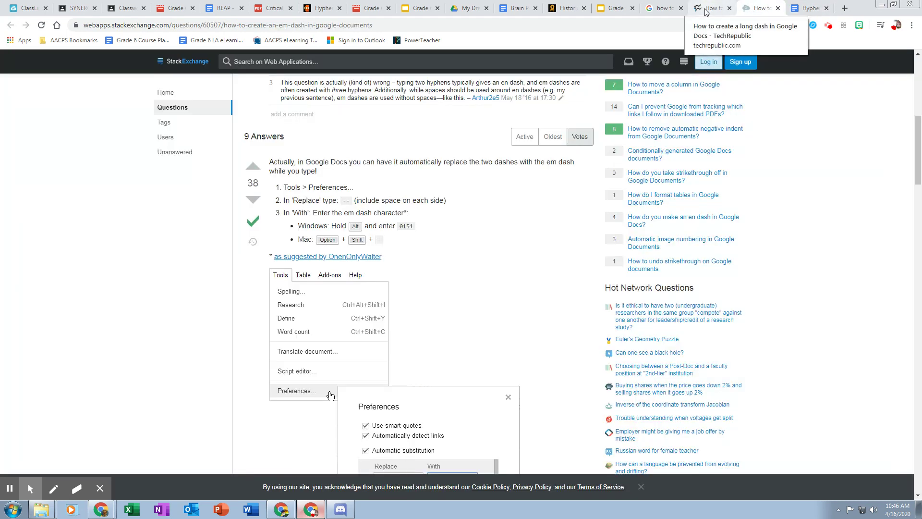
Scroll through the Stack Exchange em dash answers, then go back to the substitution preferences.
{"action": "scroll", "coordinate": [396, 272], "scroll_direction": "down", "scroll_amount": 3}
{"action": "scroll", "coordinate": [398, 270], "scroll_direction": "down", "scroll_amount": 3}
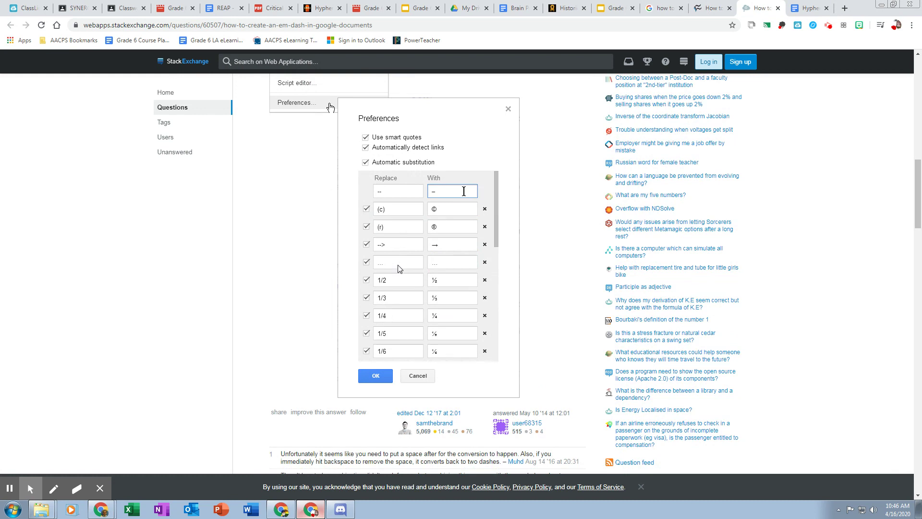
{"action": "scroll", "coordinate": [397, 268], "scroll_direction": "down", "scroll_amount": 7}
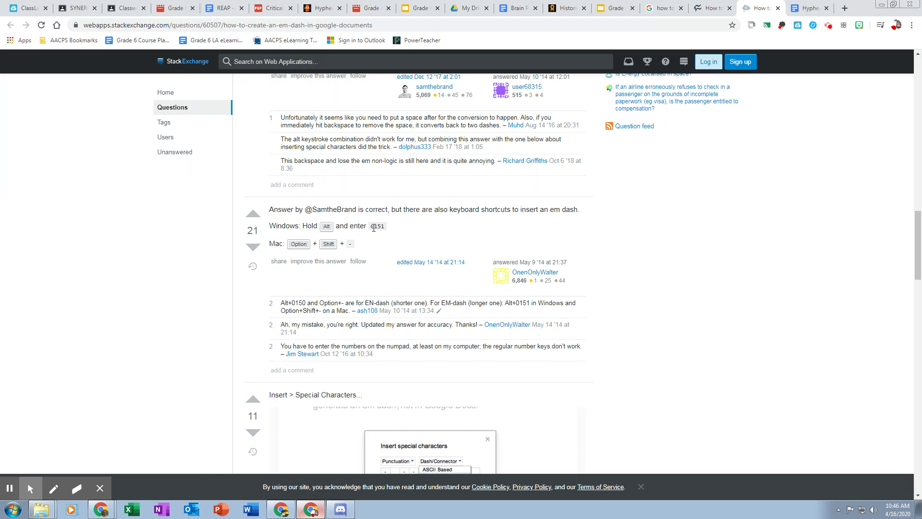
{"action": "scroll", "coordinate": [375, 231], "scroll_direction": "up", "scroll_amount": 12}
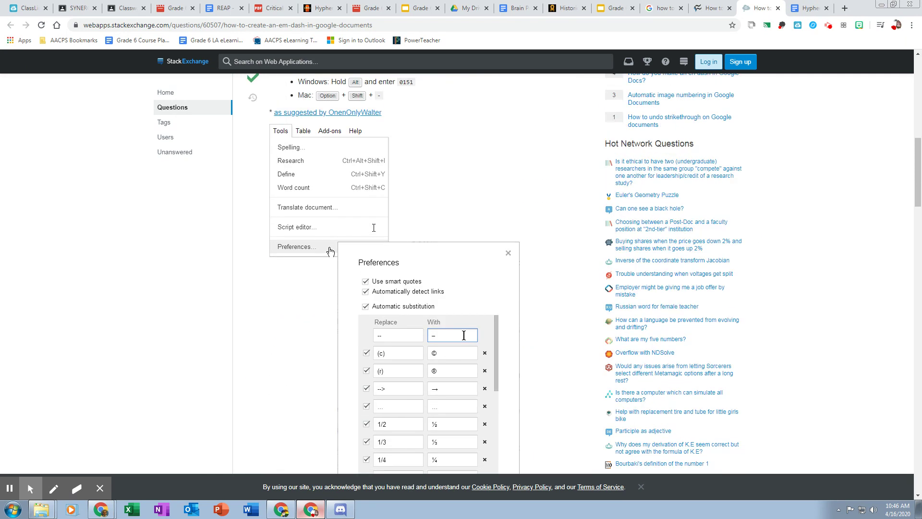
{"action": "scroll", "coordinate": [378, 242], "scroll_direction": "up", "scroll_amount": 3}
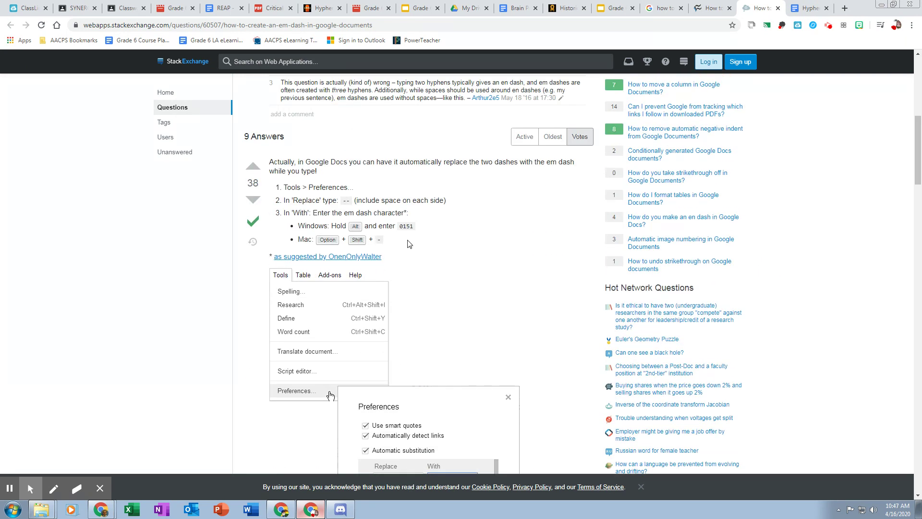
{"action": "scroll", "coordinate": [408, 245], "scroll_direction": "down", "scroll_amount": 12}
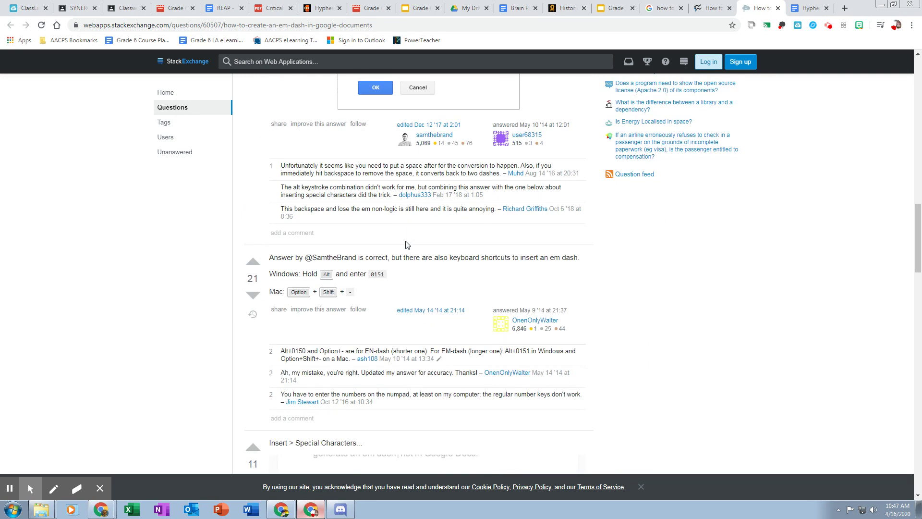
{"action": "scroll", "coordinate": [376, 303], "scroll_direction": "down", "scroll_amount": 5}
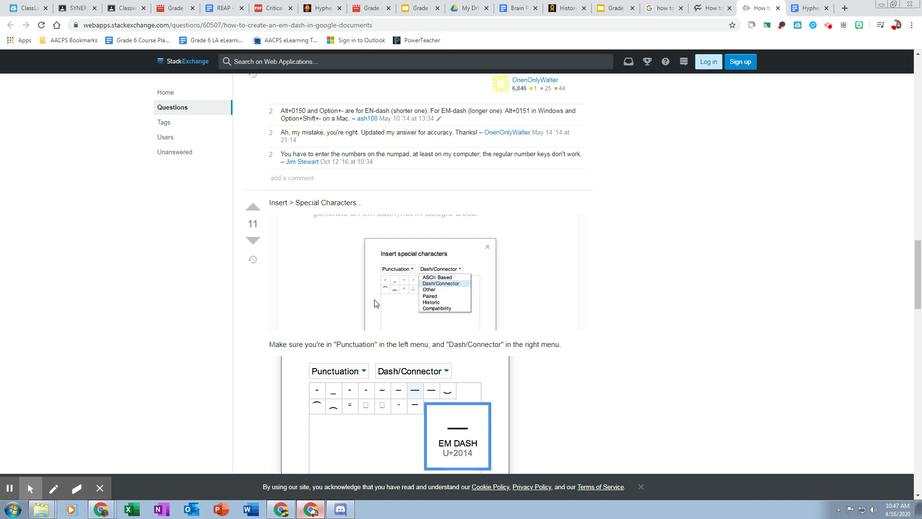
{"action": "scroll", "coordinate": [376, 303], "scroll_direction": "down", "scroll_amount": 4}
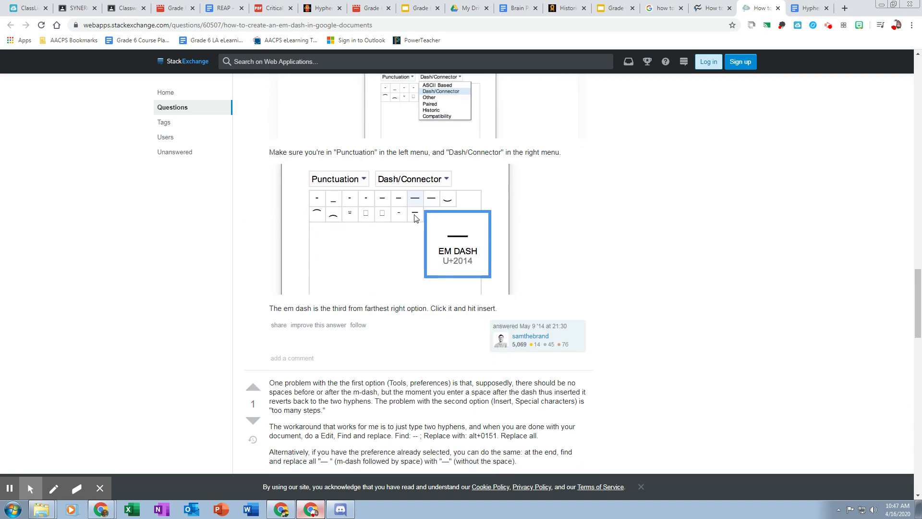
{"action": "scroll", "coordinate": [423, 321], "scroll_direction": "down", "scroll_amount": 4}
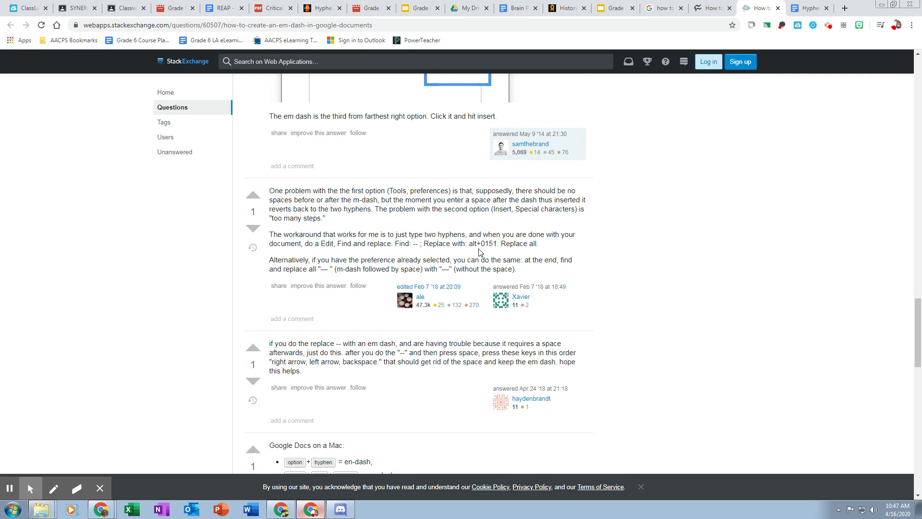
{"action": "left_click", "coordinate": [809, 9]}
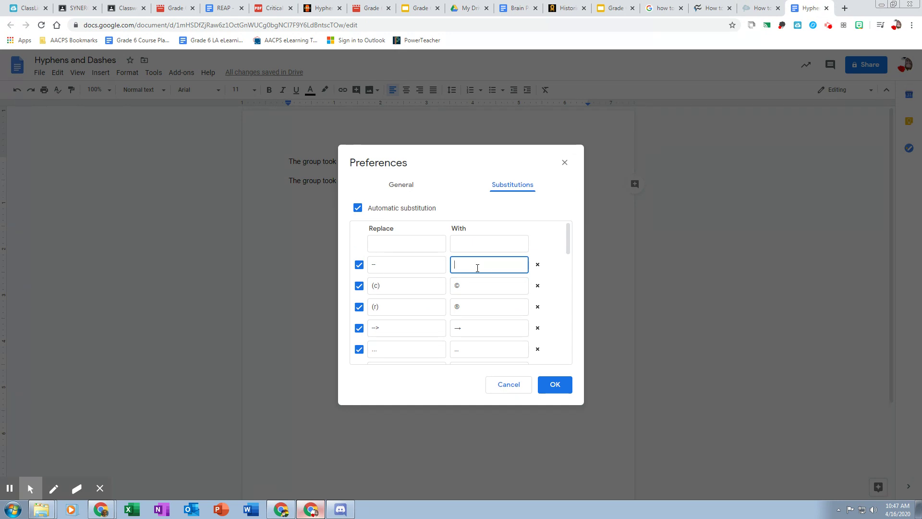
Set the '--' substitution's replacement to an em dash (—) and save the Preferences.
{"action": "key", "text": "alt+h"}
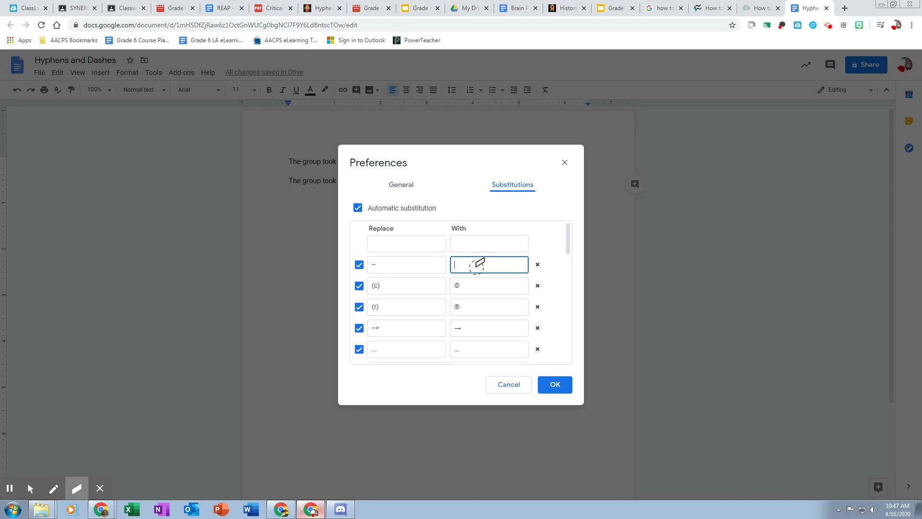
{"action": "type", "text": "—"}
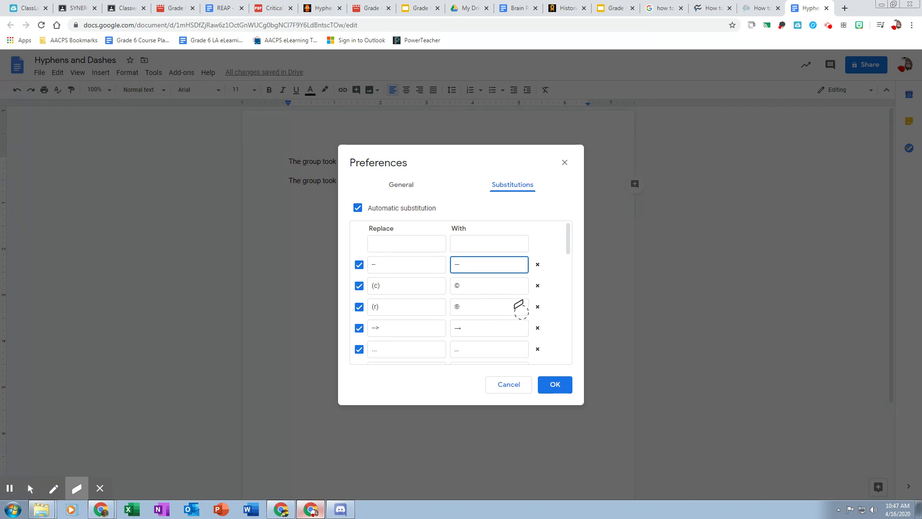
{"action": "left_click", "coordinate": [547, 246]}
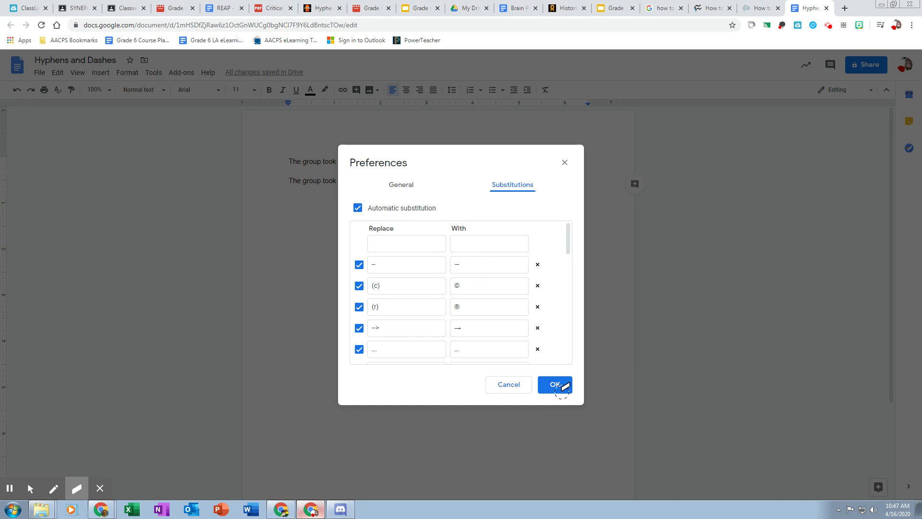
{"action": "left_click", "coordinate": [30, 488]}
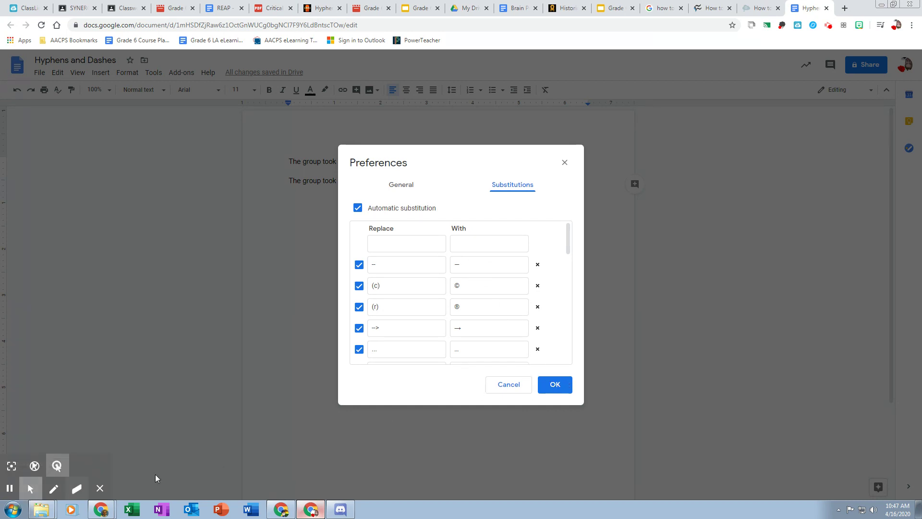
{"action": "left_click", "coordinate": [570, 389]}
{"action": "left_click", "coordinate": [537, 181]}
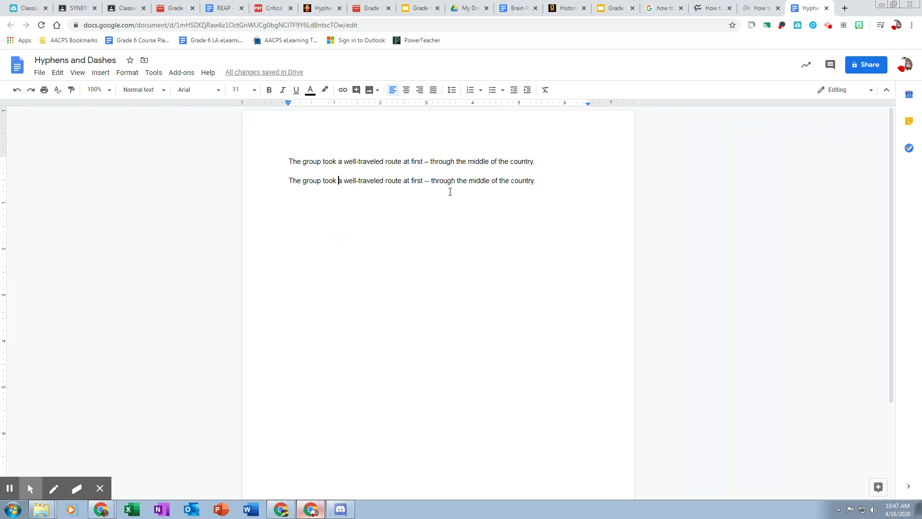
Add a new line after line two: 'The group took a well-traveled route at first — through the middle of the country'.
{"action": "left_click", "coordinate": [547, 182]}
{"action": "key", "text": "Return"}
{"action": "type", "text": "The group took a wel"}
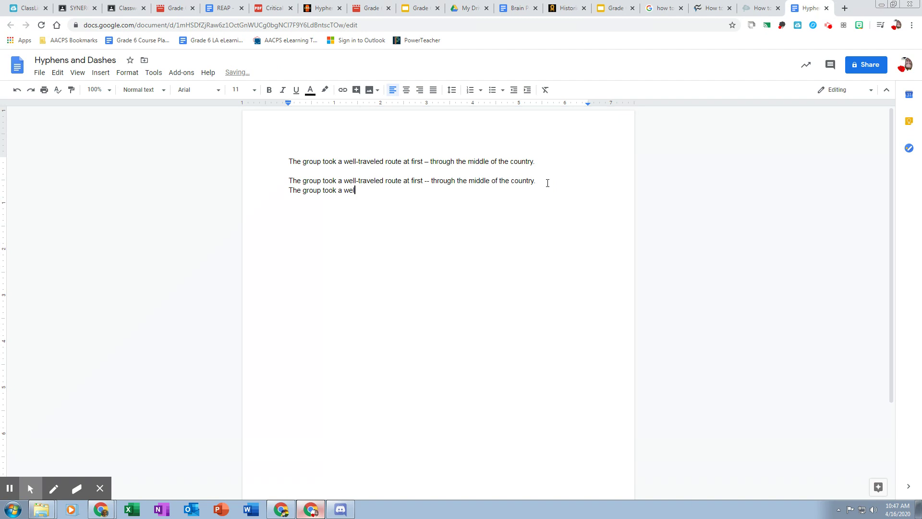
{"action": "type", "text": "l-traveled route at first — through the middl"}
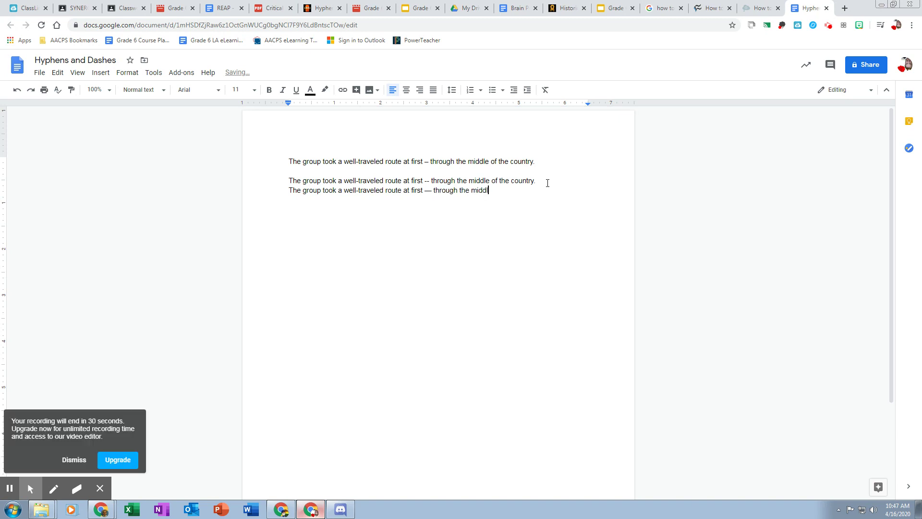
{"action": "type", "text": "e of the country."}
Retype line two's double hyphen so it also converts to an em dash.
{"action": "left_click", "coordinate": [430, 191]}
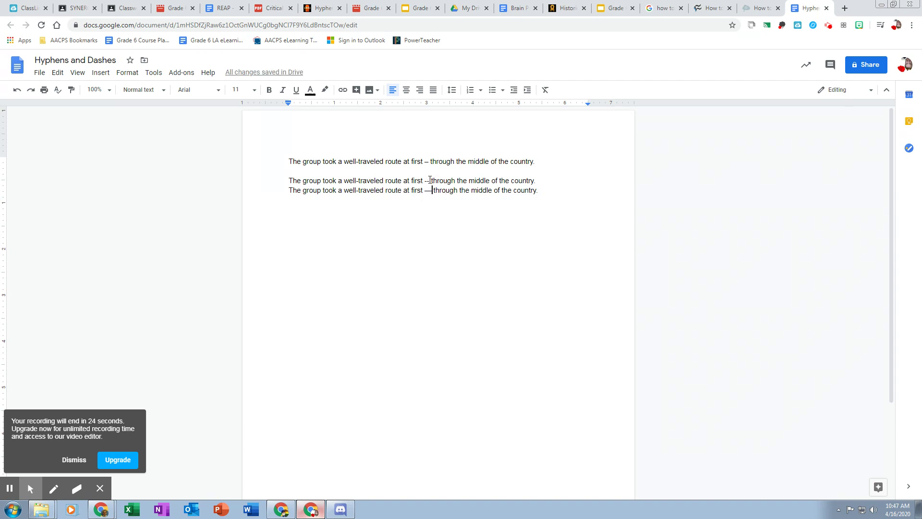
{"action": "left_click", "coordinate": [430, 180]}
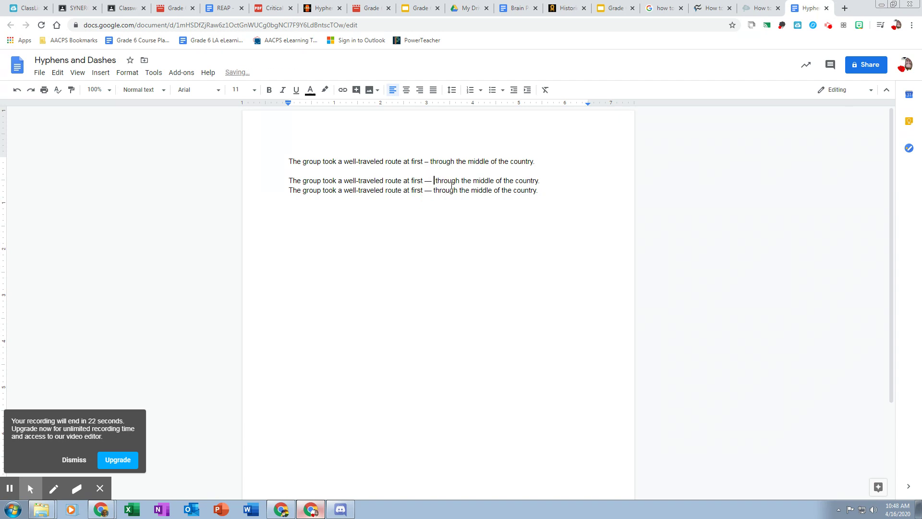
{"action": "key", "text": "BackSpace"}
{"action": "left_click", "coordinate": [443, 183]}
{"action": "left_click", "coordinate": [70, 461]}
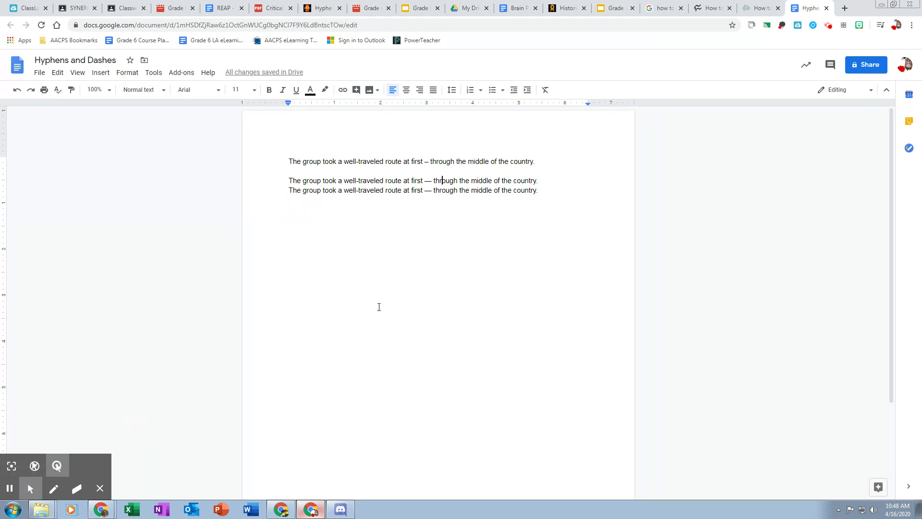